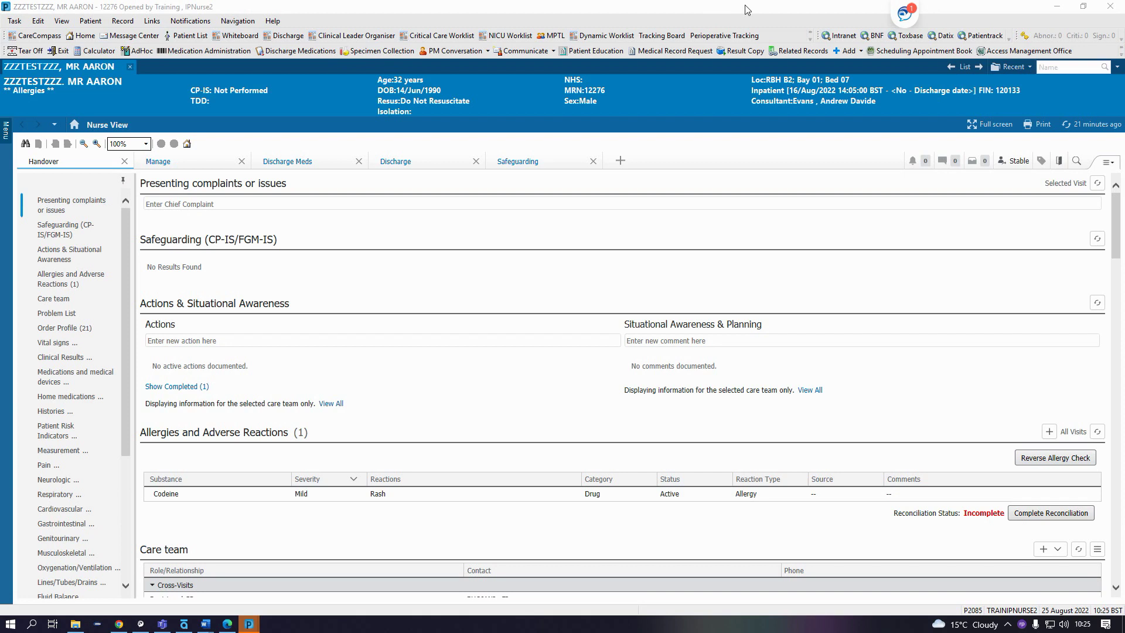
Step: Continue to the FBC collection without scanning the wristband, and print all its specimen labels
click(809, 37)
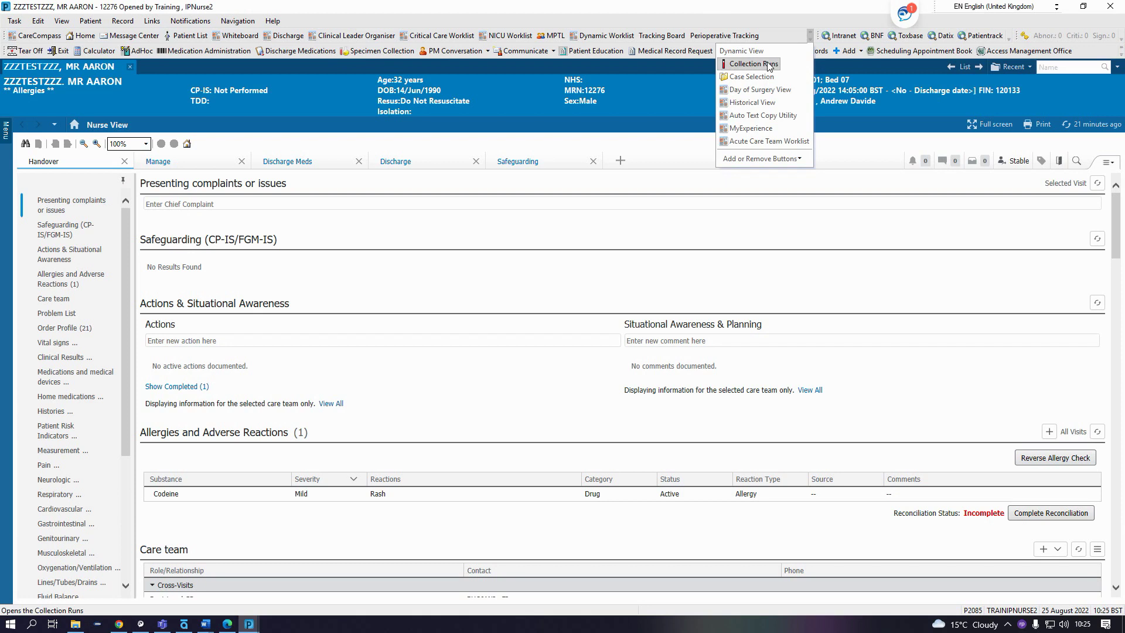
click(484, 426)
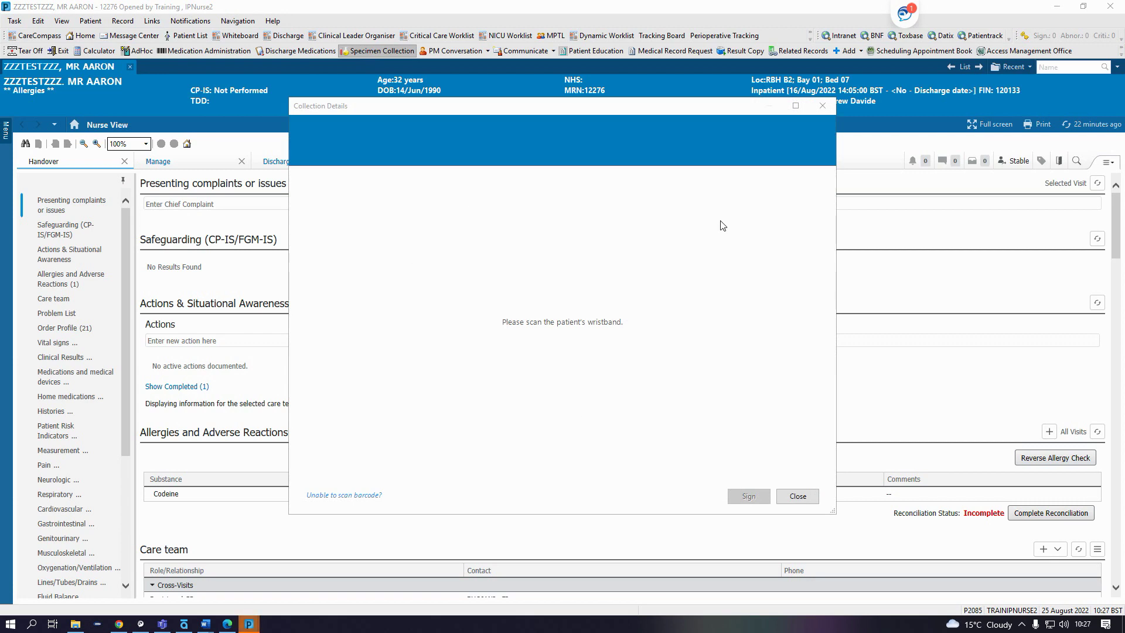
click(344, 496)
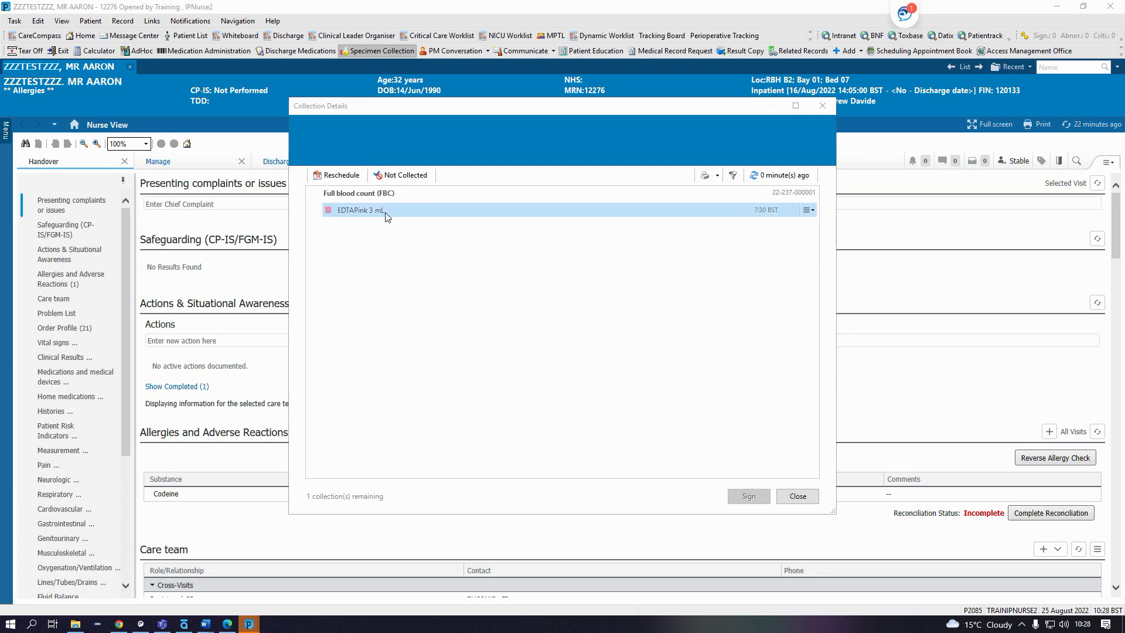
click(717, 178)
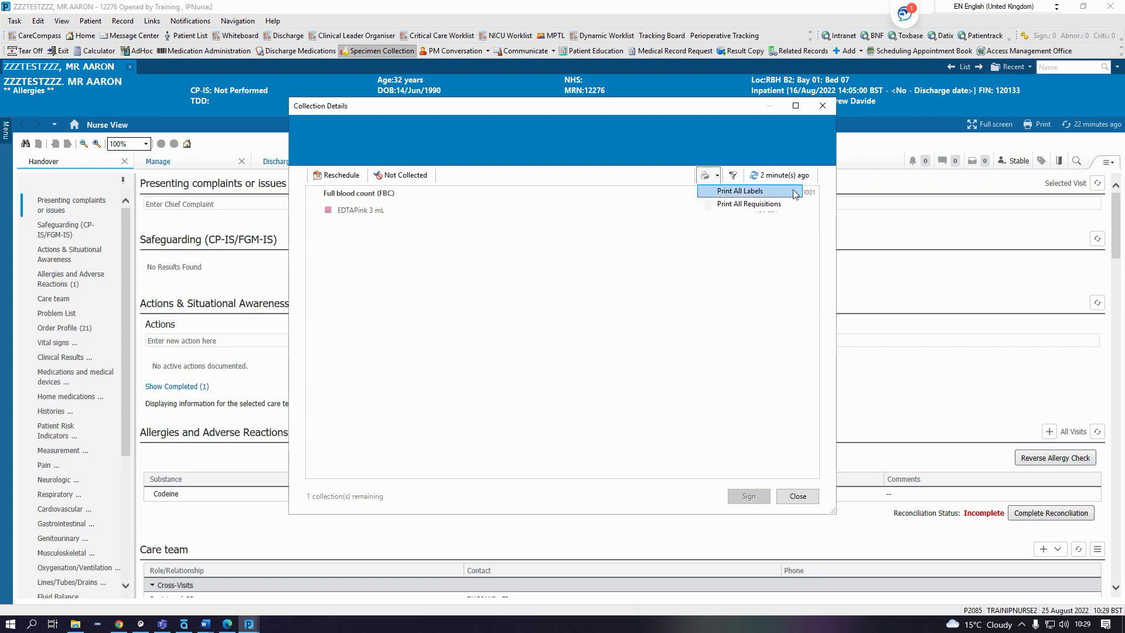
click(755, 191)
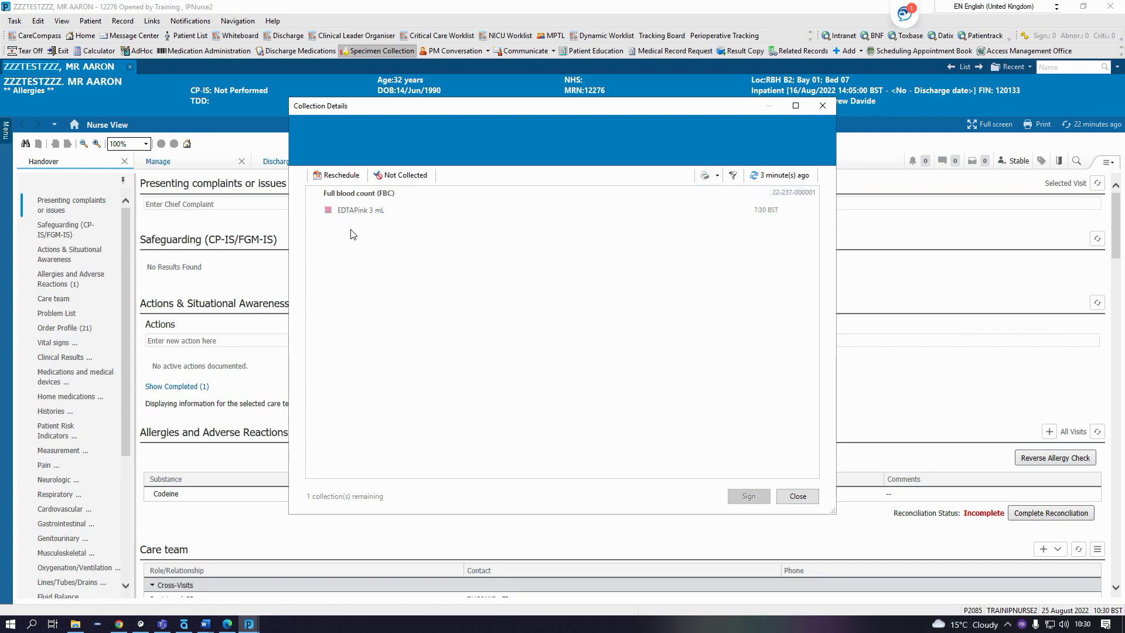
Step: Reschedule the FBC order with reason 'Patient refused' for today, 25/08/2022 10:30 BST
click(339, 177)
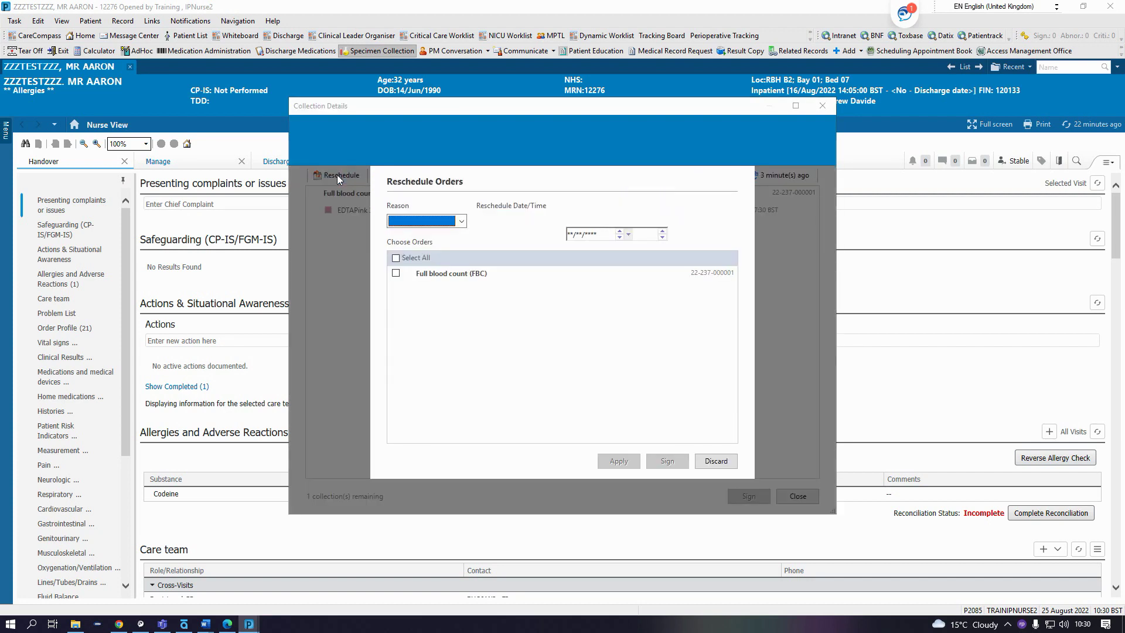
click(463, 223)
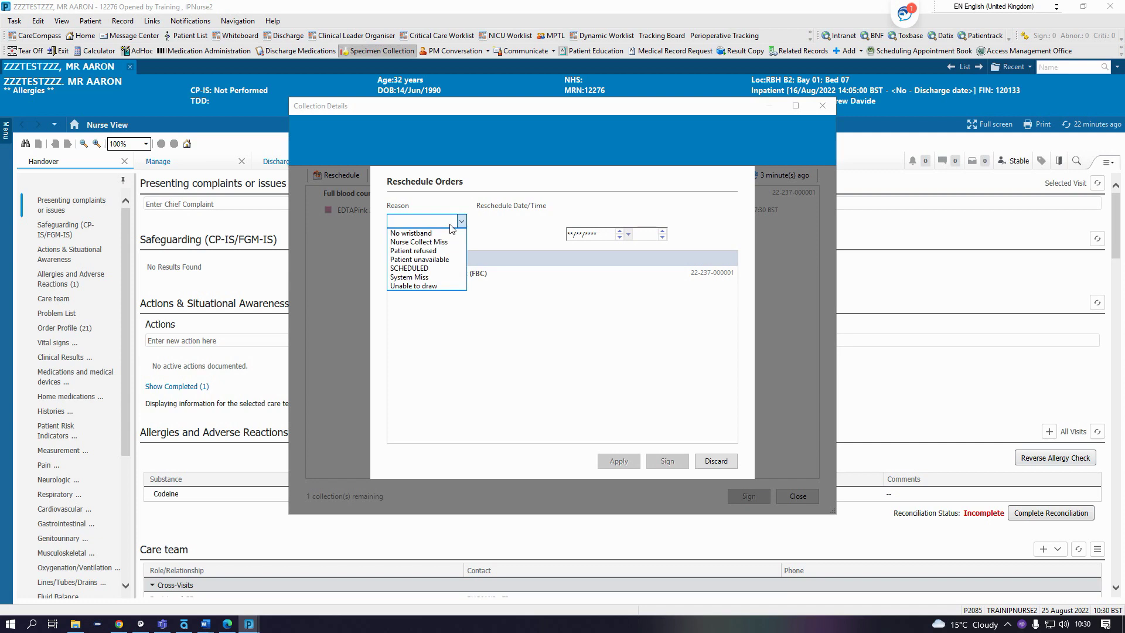
click(420, 252)
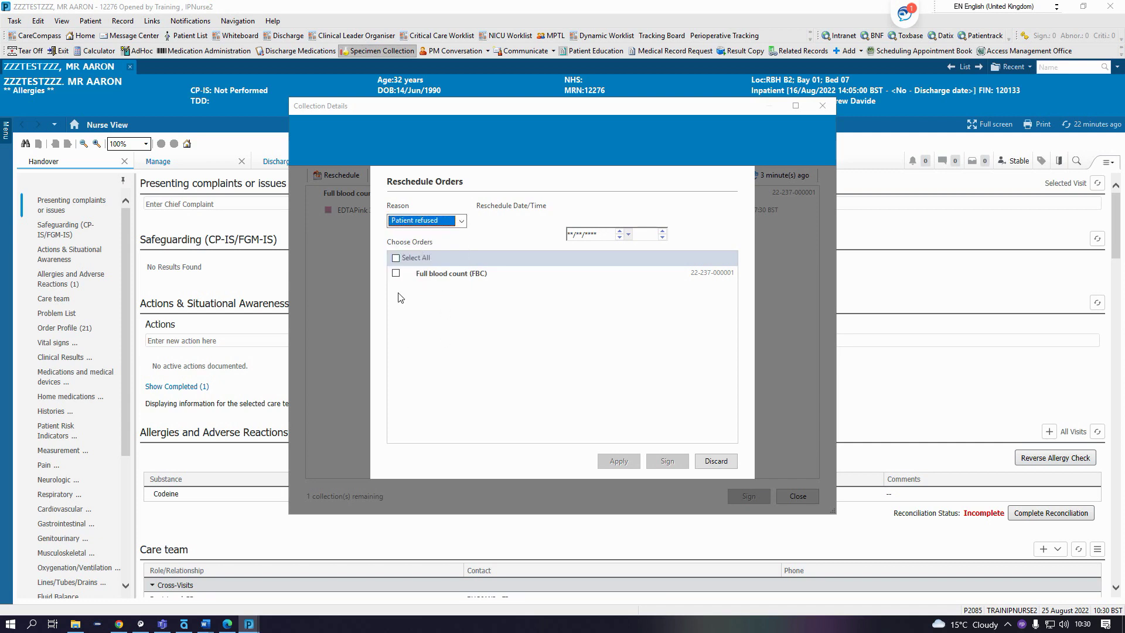
click(396, 274)
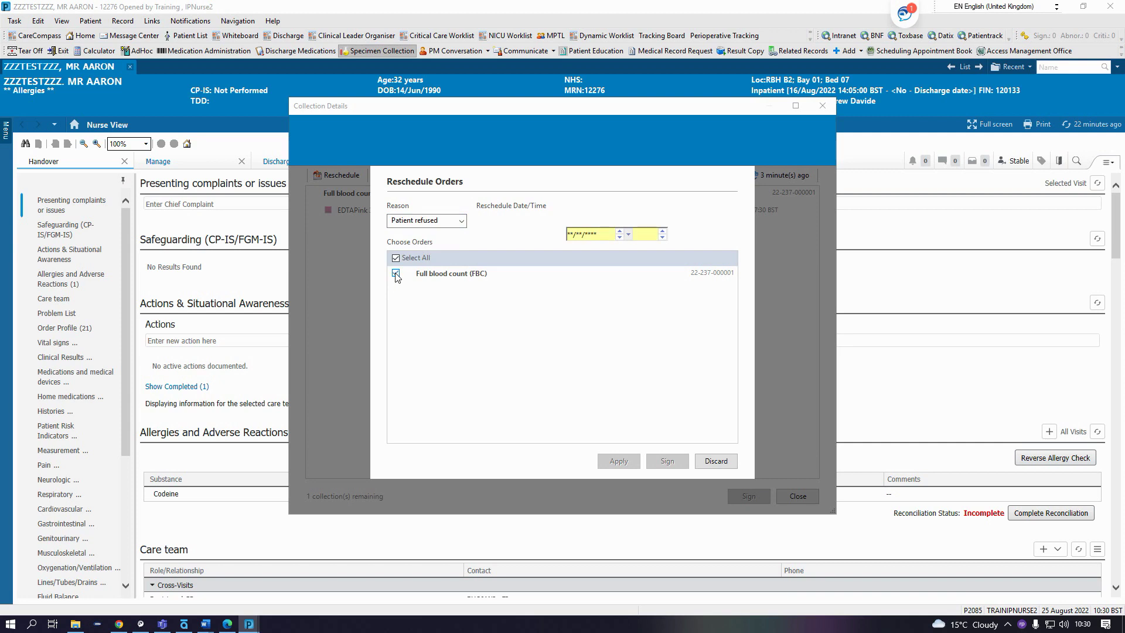
click(575, 235)
key(t)
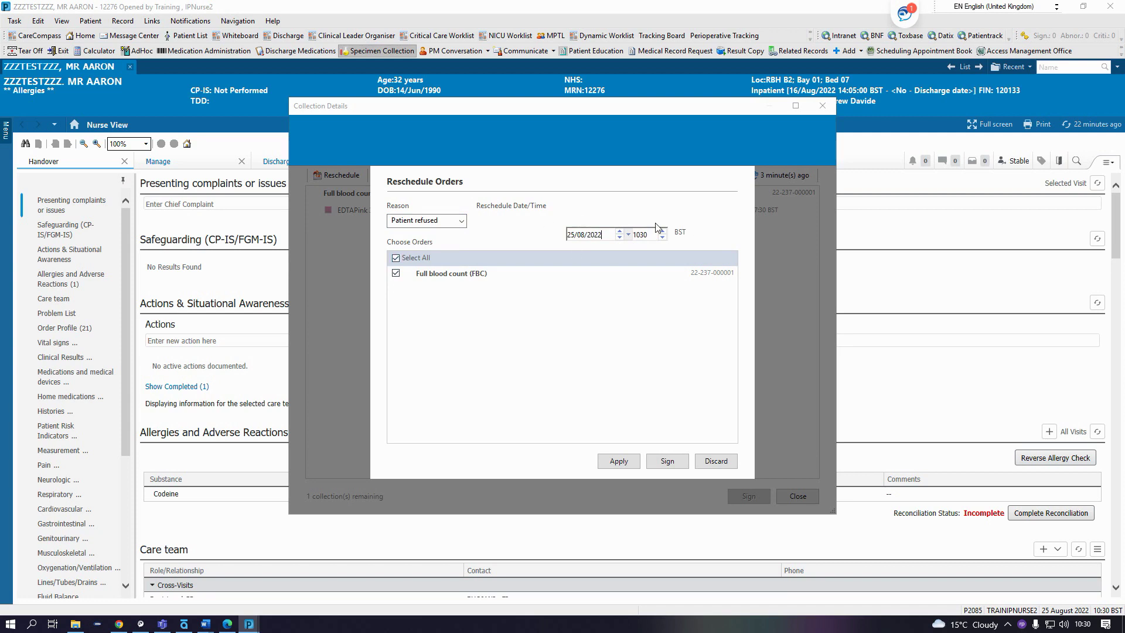
click(627, 462)
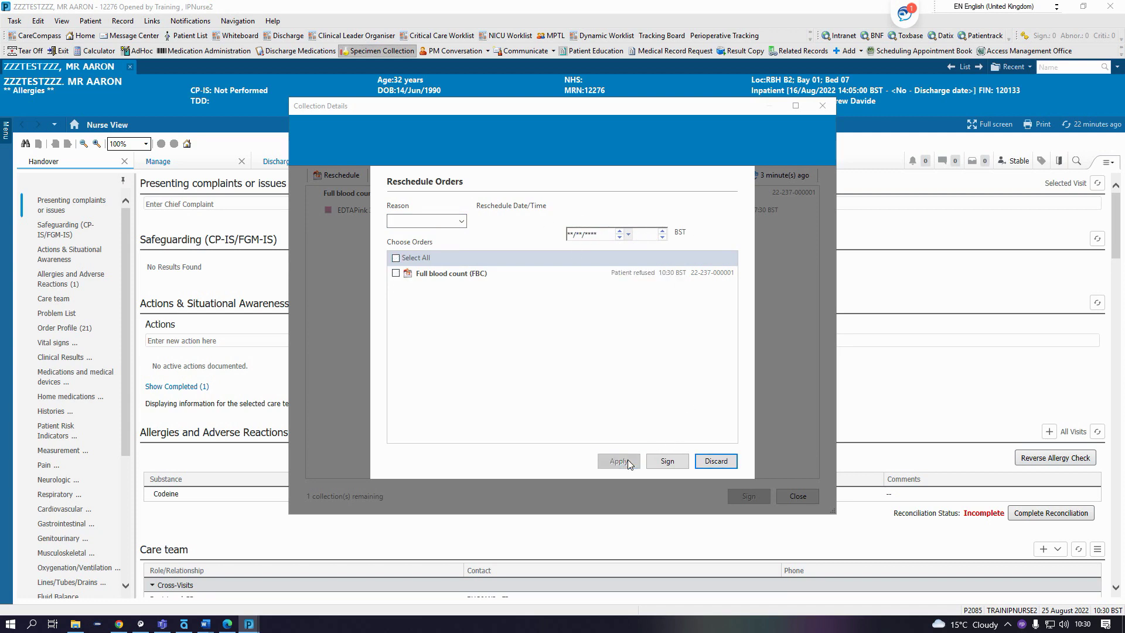
Step: Sign the FBC reschedule, then mark the EDTAPink 3 mL specimen as collected without a scan and sign
click(668, 461)
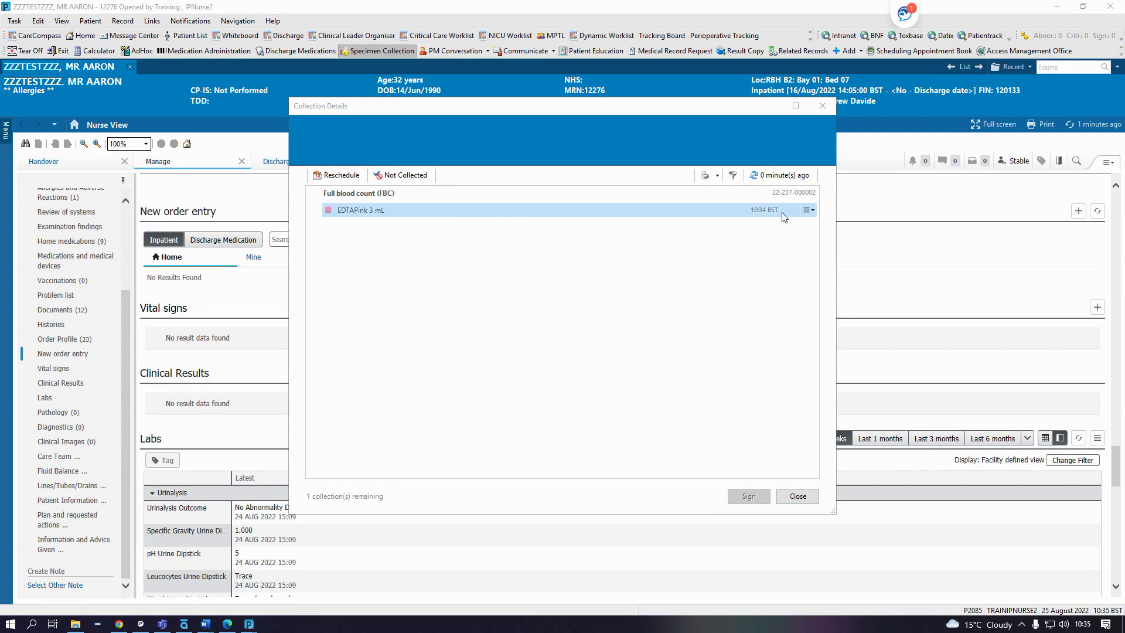
click(813, 212)
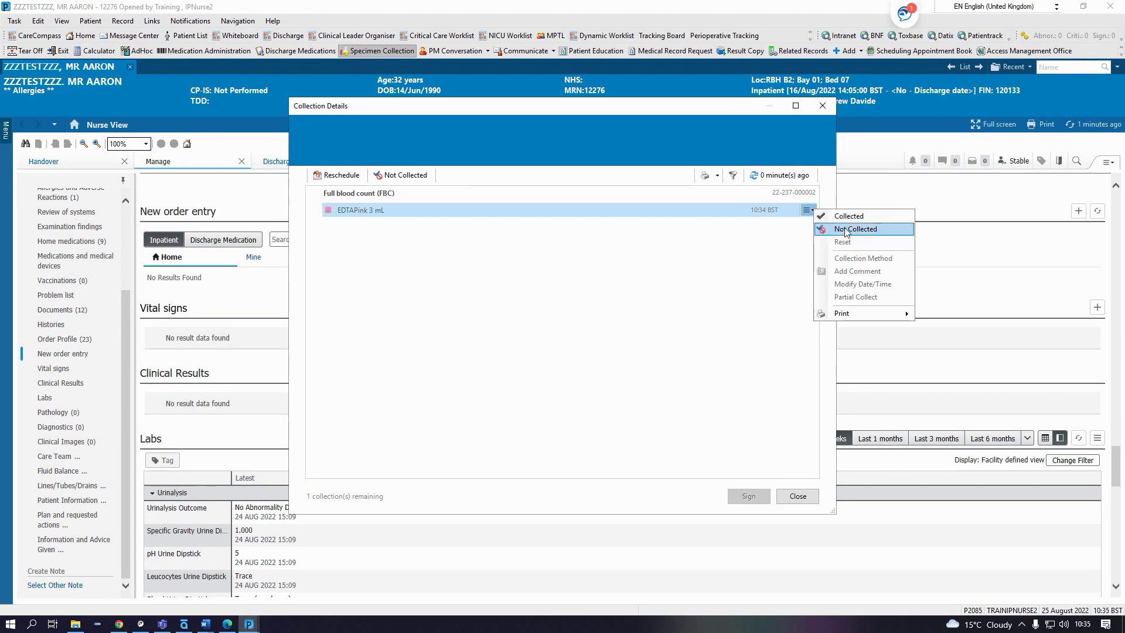
click(836, 216)
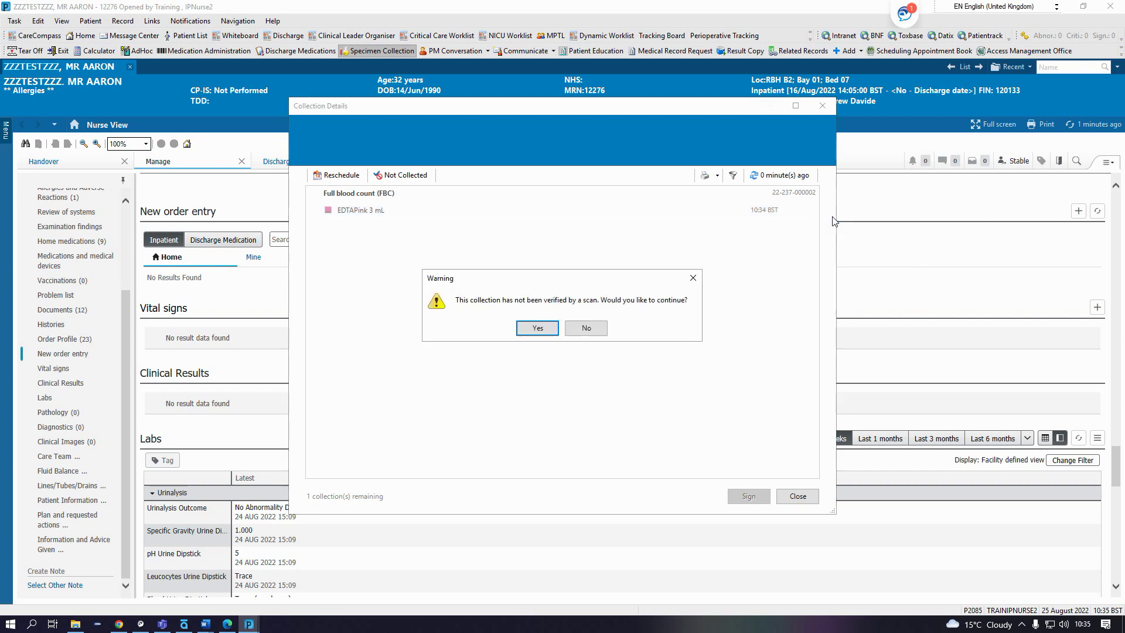
click(537, 328)
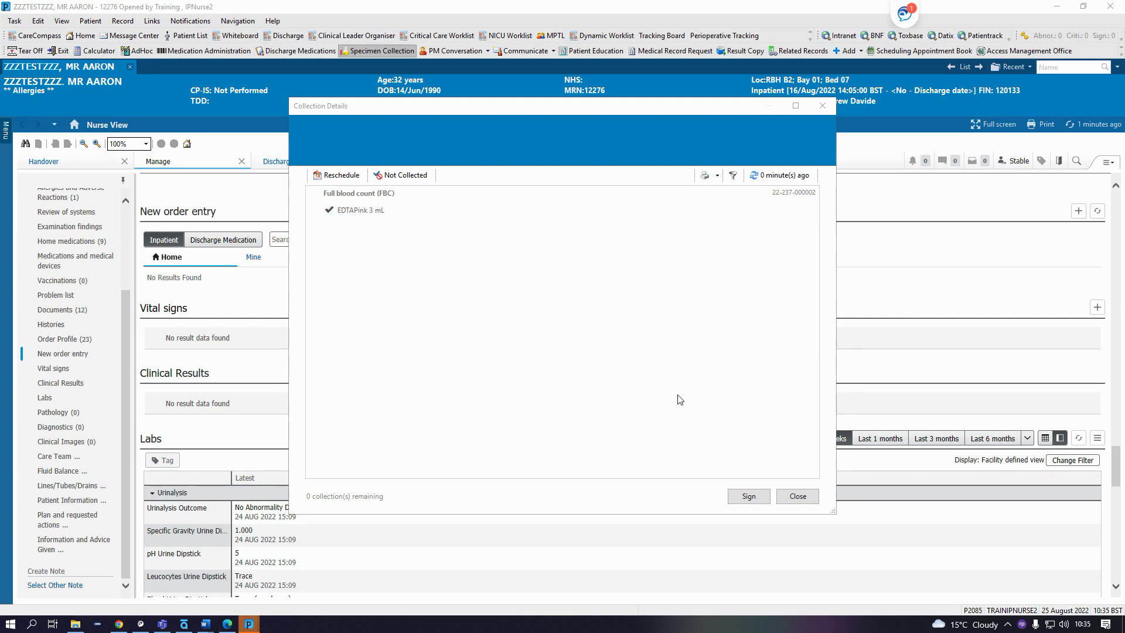
click(755, 498)
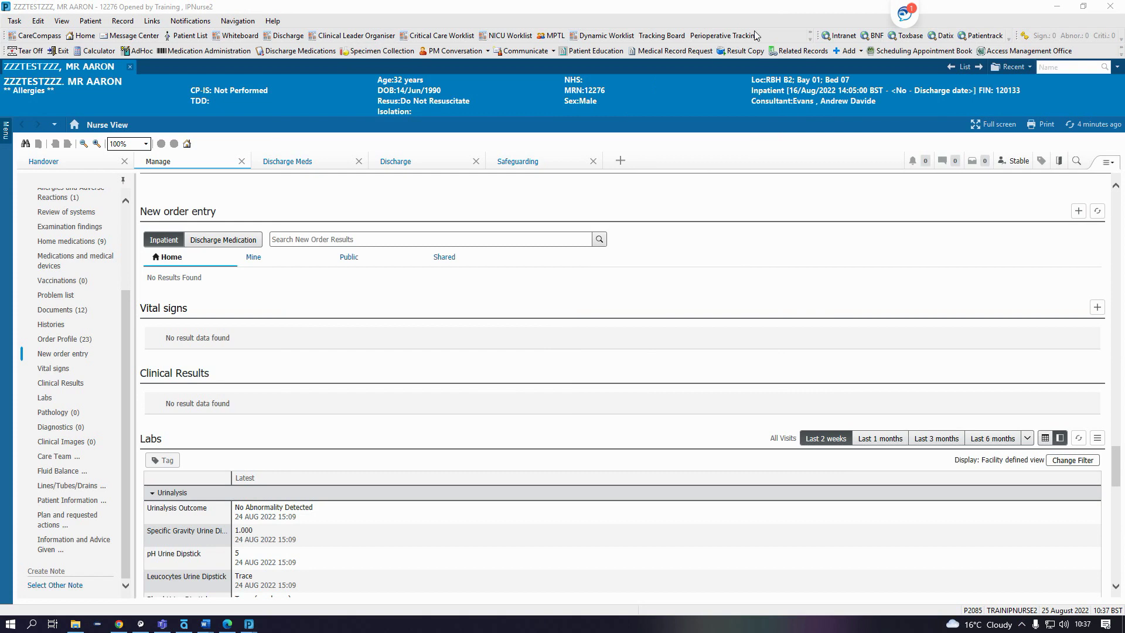
Step: Open Collection Runs for ward RBH B20, showing only lab-collect specimens
click(810, 35)
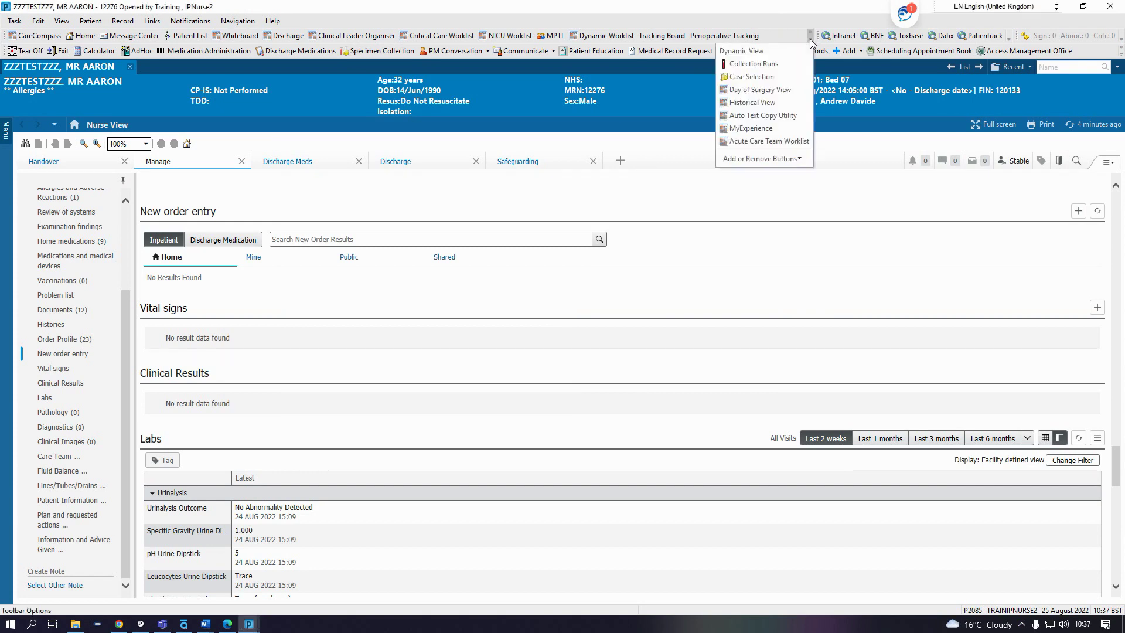
click(753, 63)
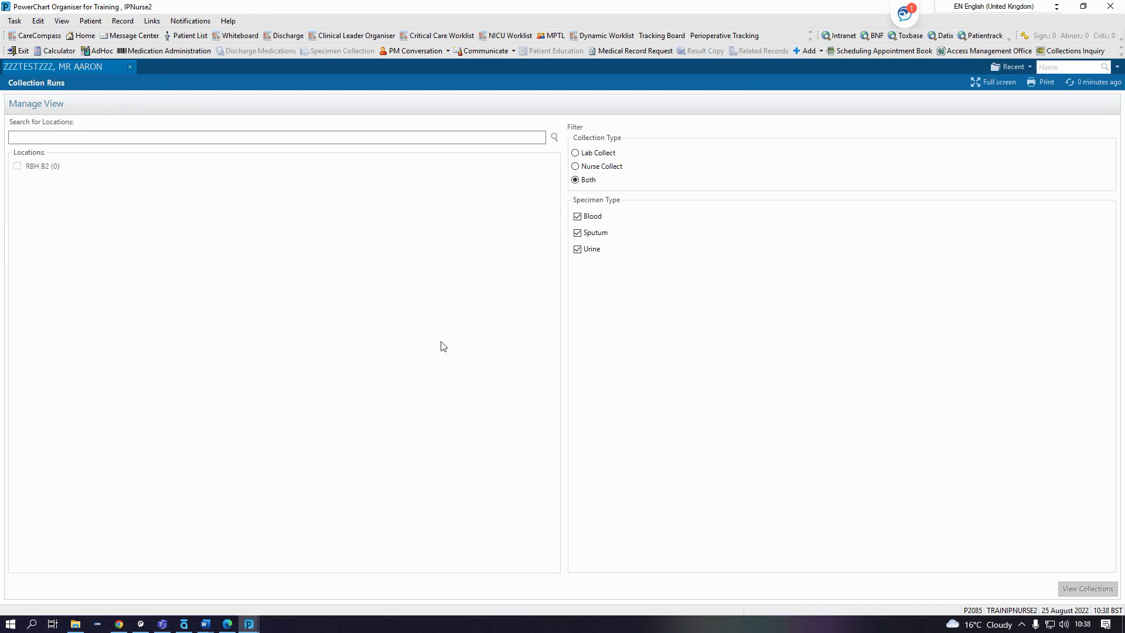
click(40, 137)
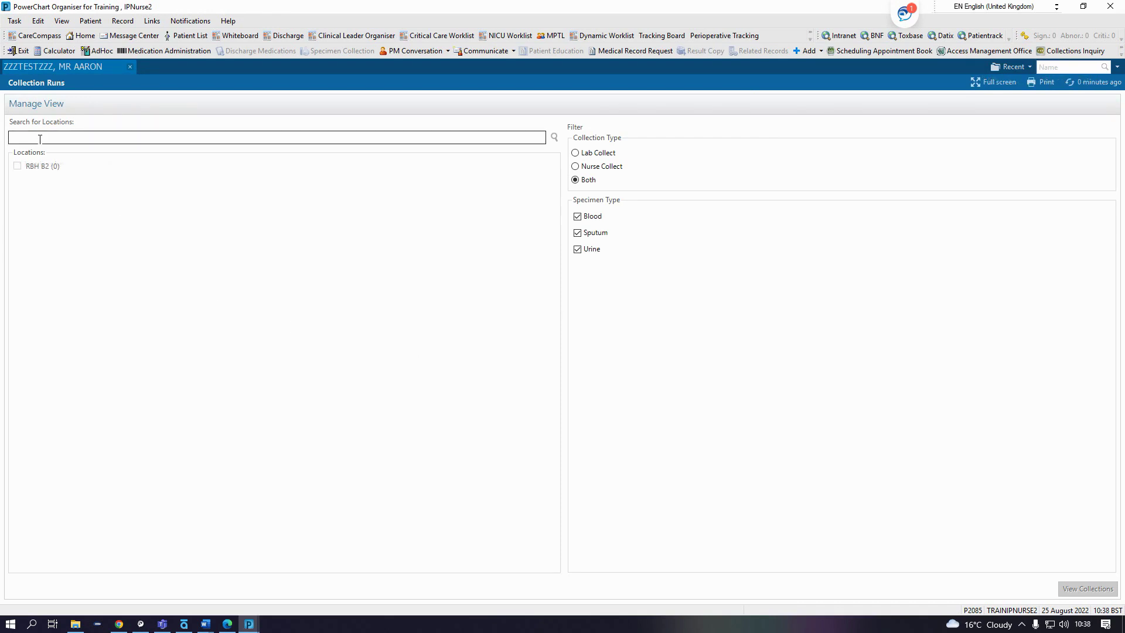
text(b2)
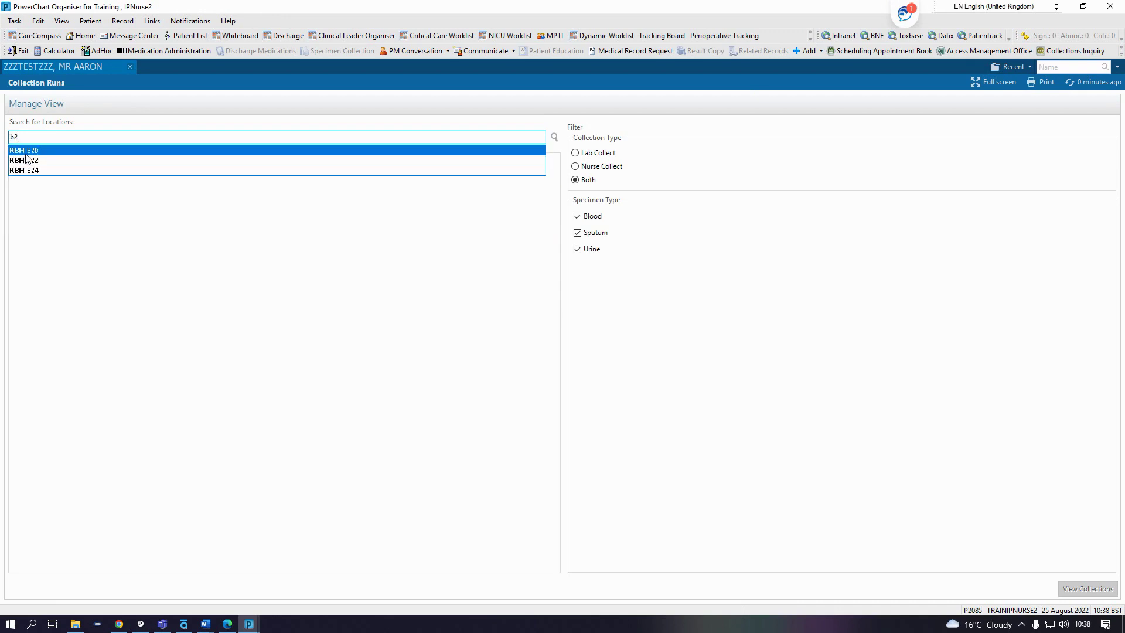
click(26, 152)
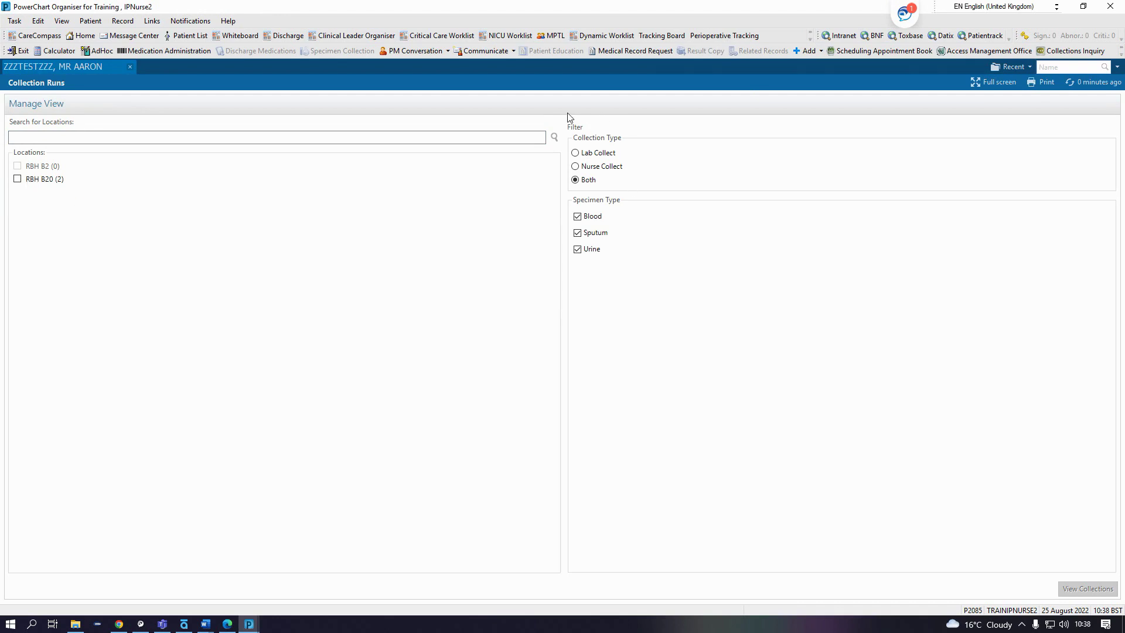
mouse_move(551, 166)
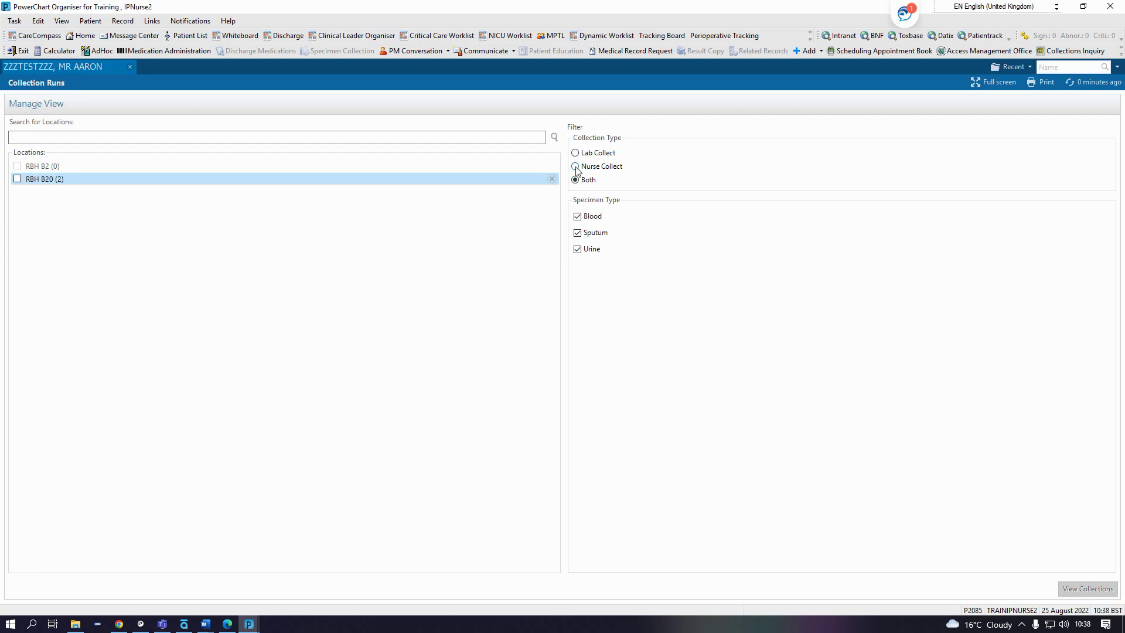
click(576, 154)
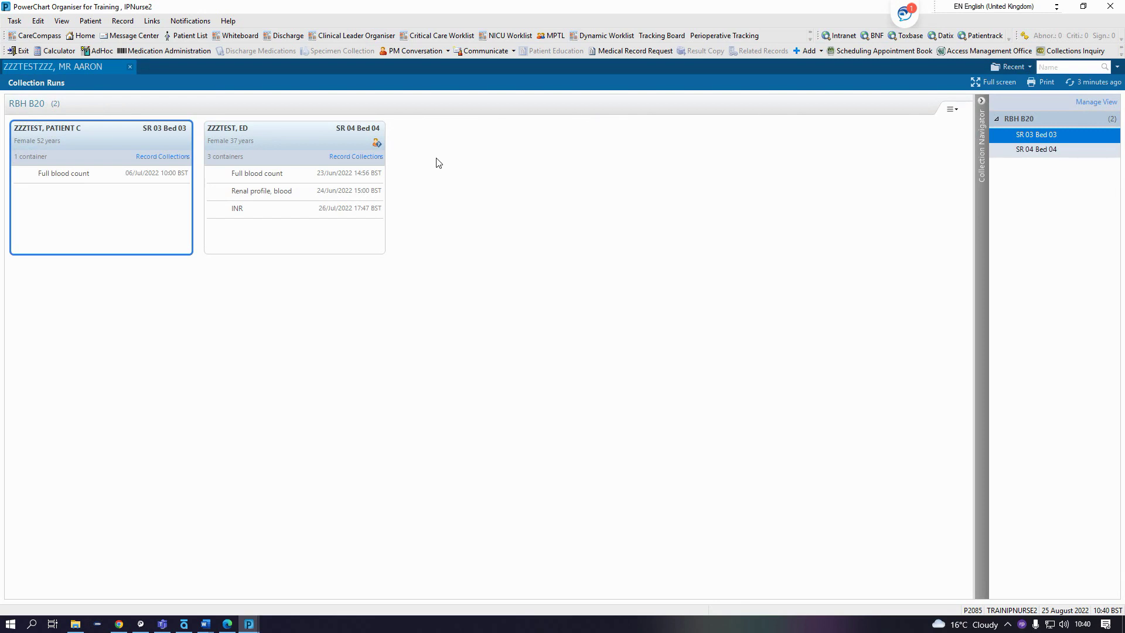
Step: For bed SR 03, record the Gold 4 mL Urea and electrolytes tube as collected without a scan, then sign it
click(156, 157)
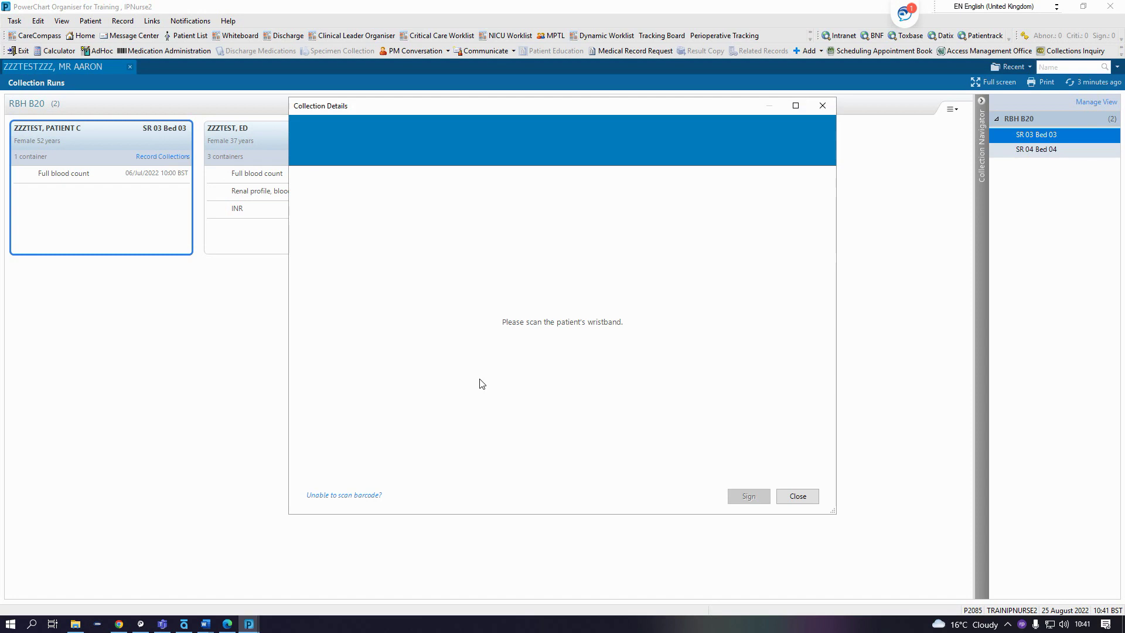
click(352, 496)
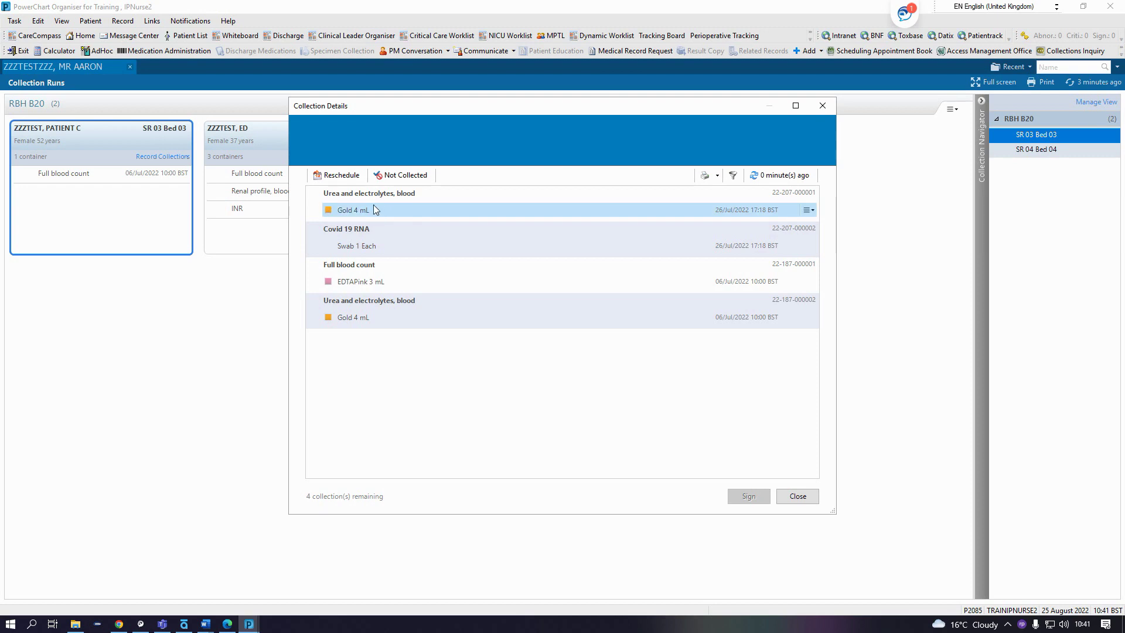
mouse_move(404, 218)
click(807, 211)
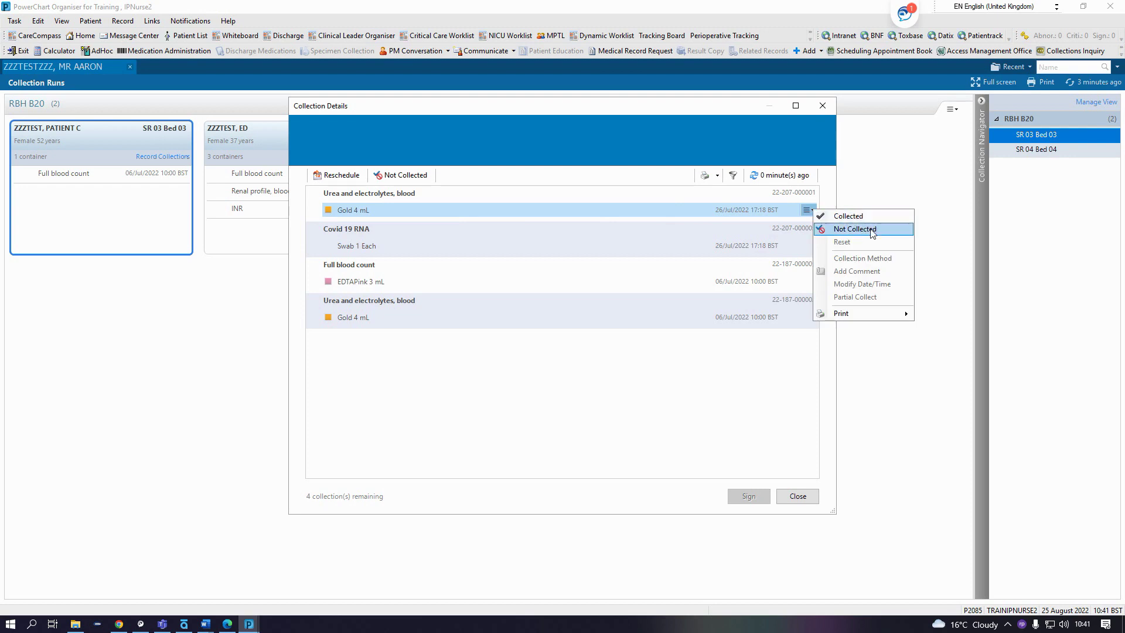
mouse_move(820, 319)
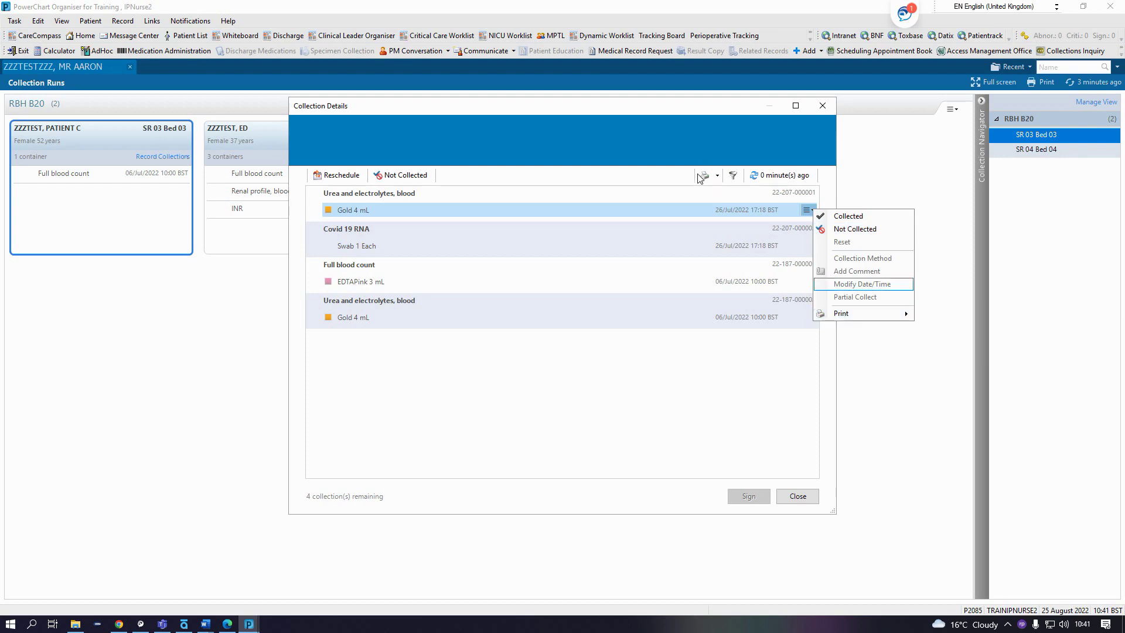
click(844, 216)
click(536, 326)
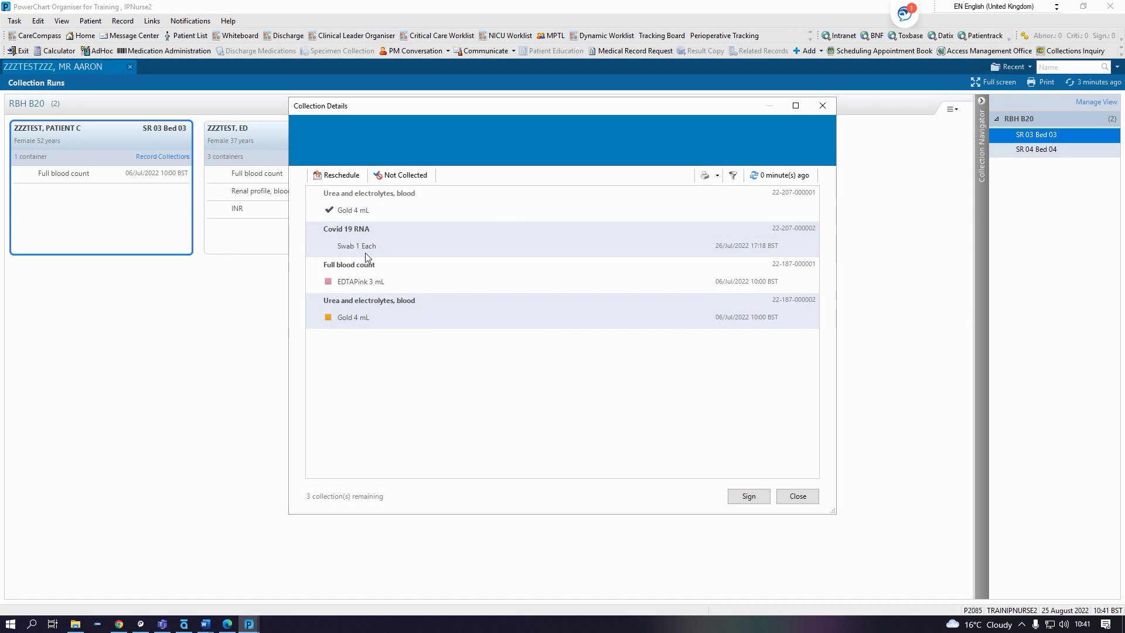
click(408, 212)
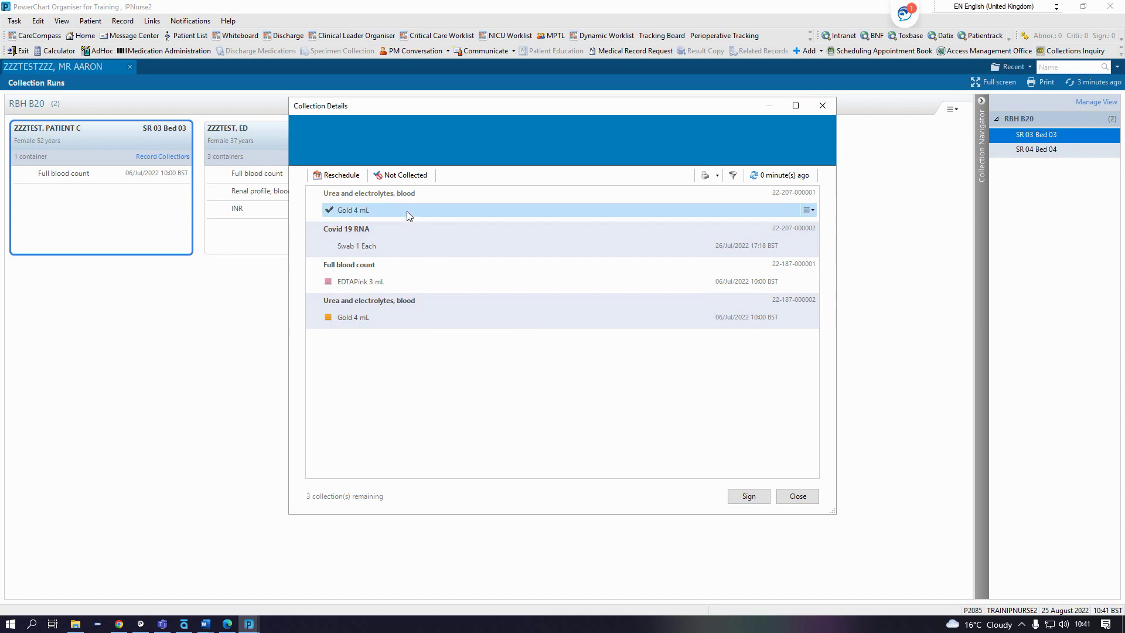
click(749, 496)
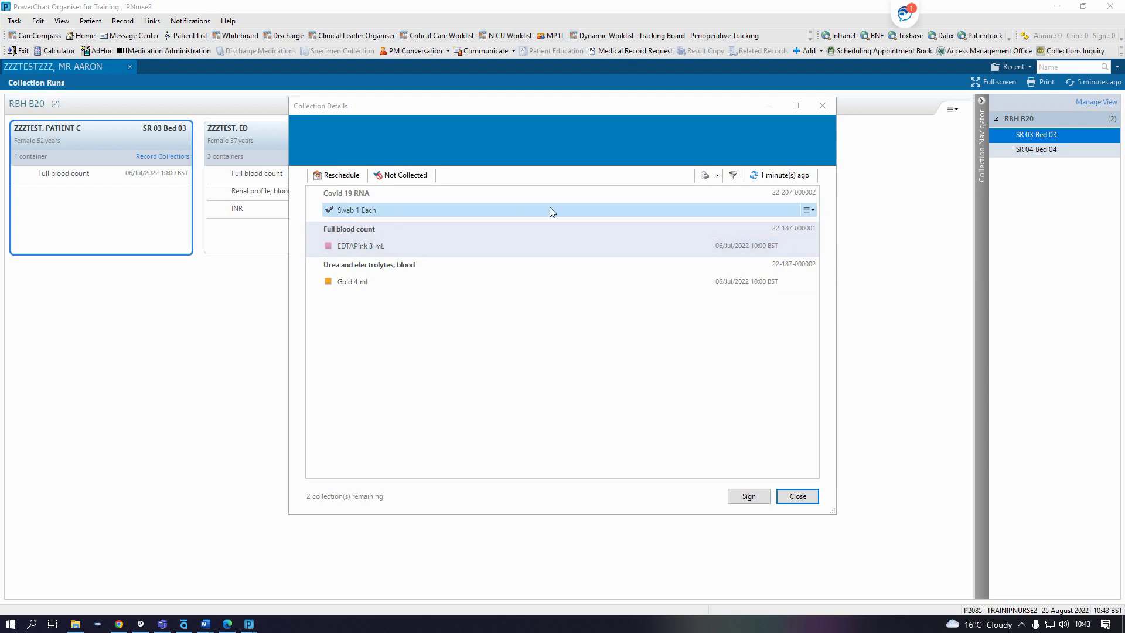
Step: Reset the Swab 1 Each specimen, then change its collection method to Arterial Draw
click(812, 210)
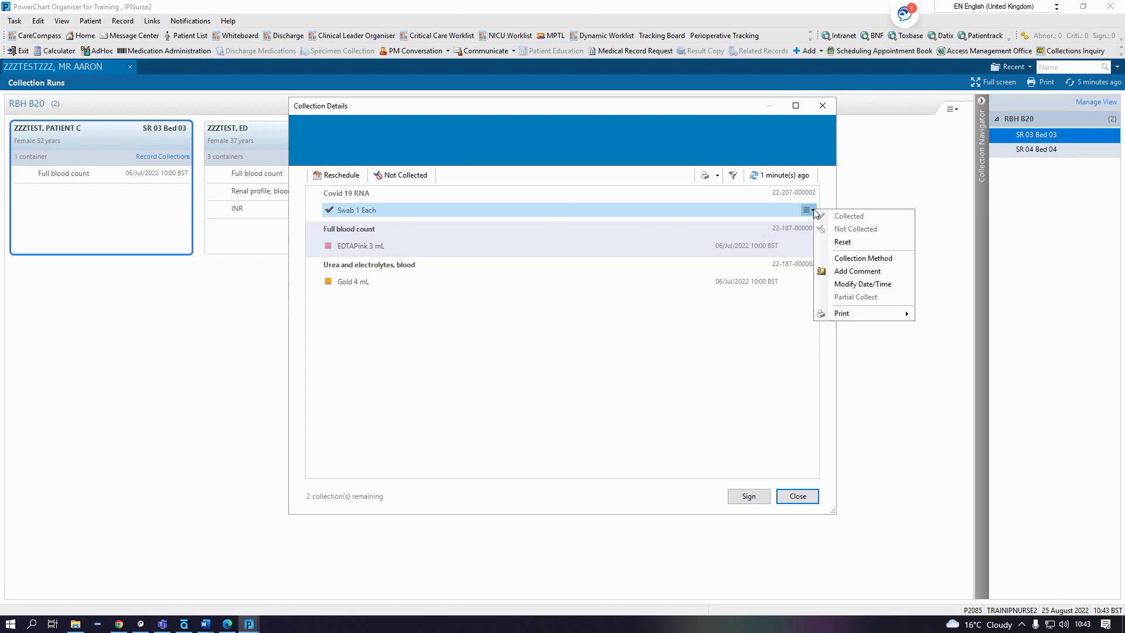
click(846, 243)
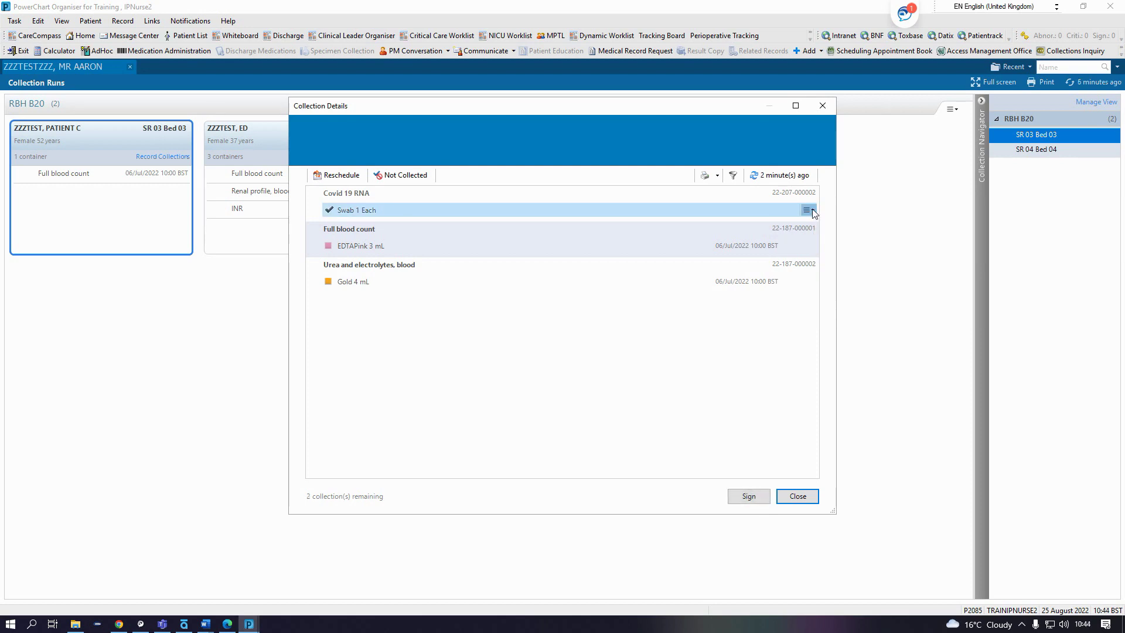
click(807, 210)
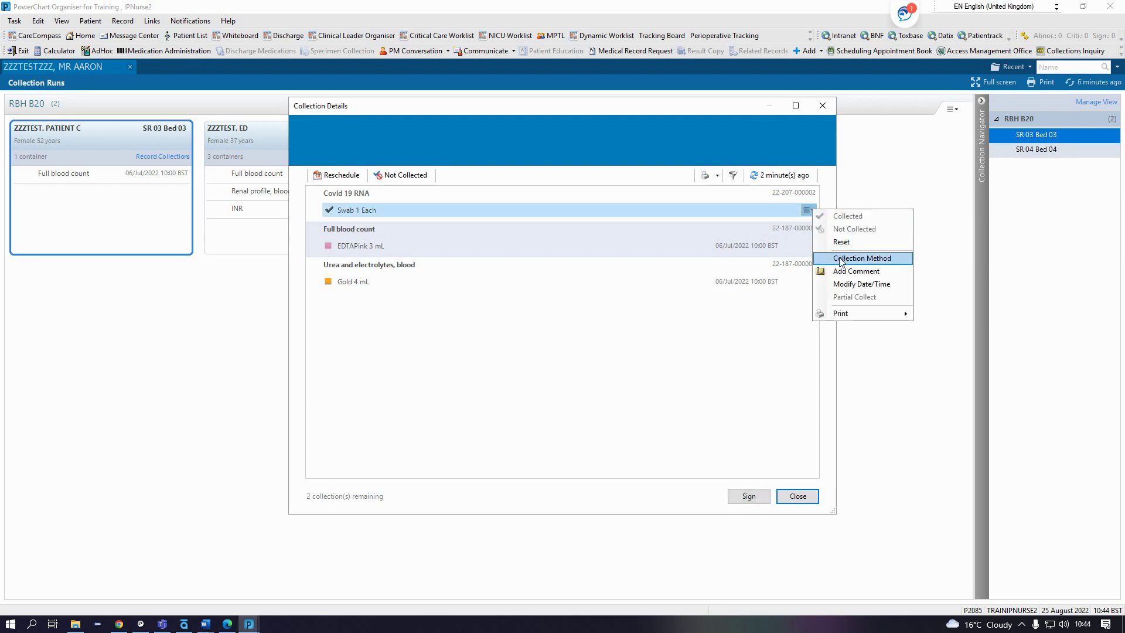
click(892, 257)
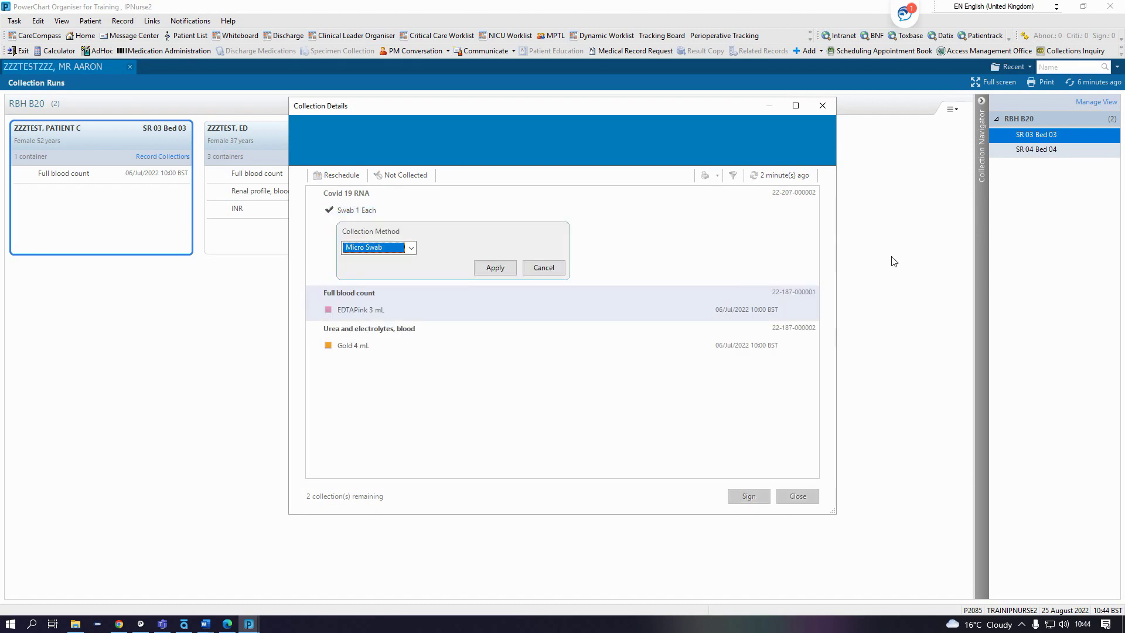
click(411, 247)
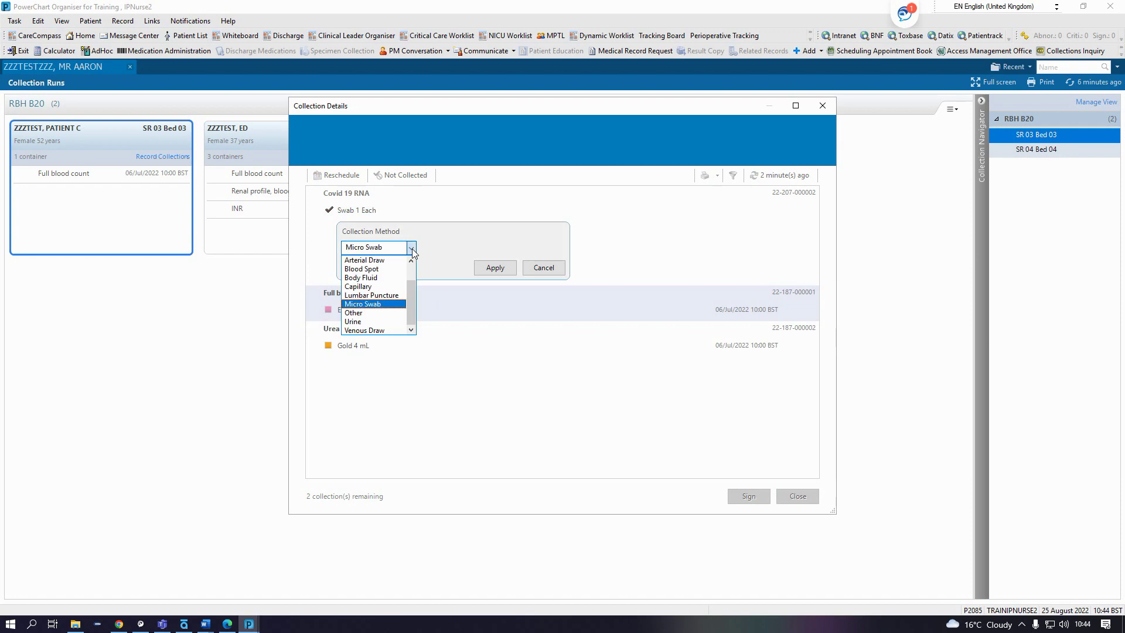
click(364, 261)
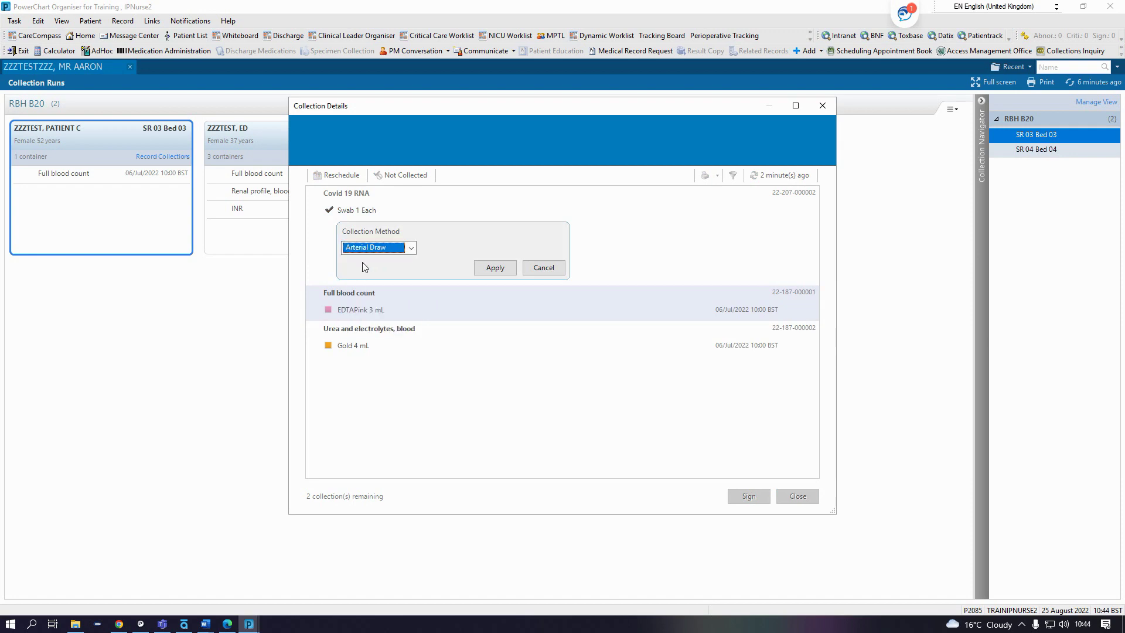
click(495, 268)
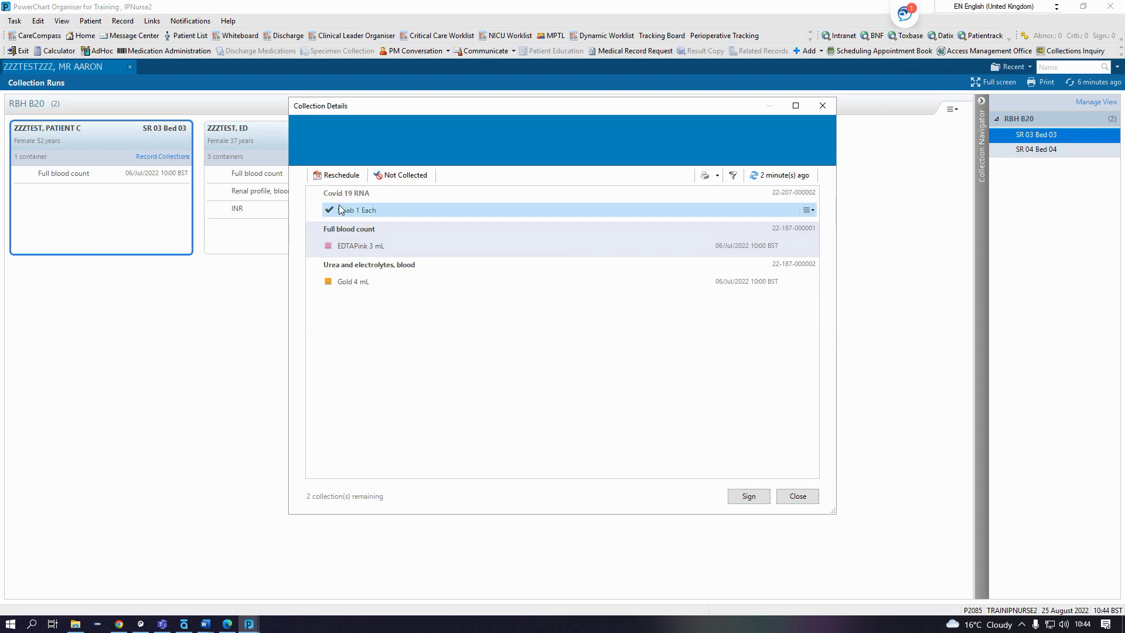
Step: Add the comment 'test' to the Covid 19 RNA swab
click(809, 210)
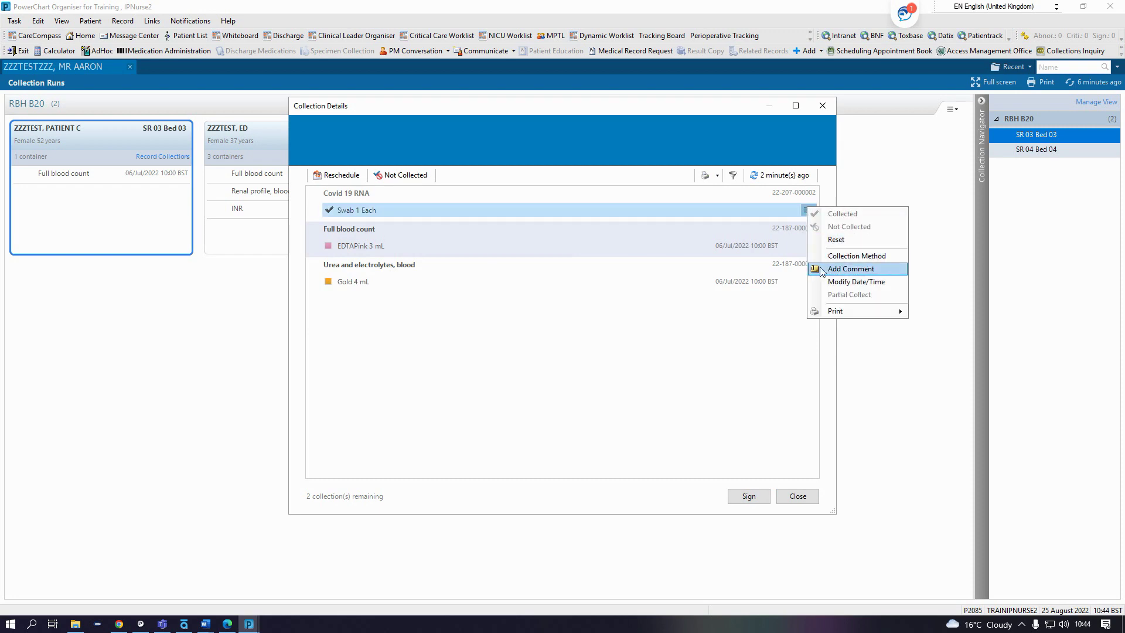
click(882, 270)
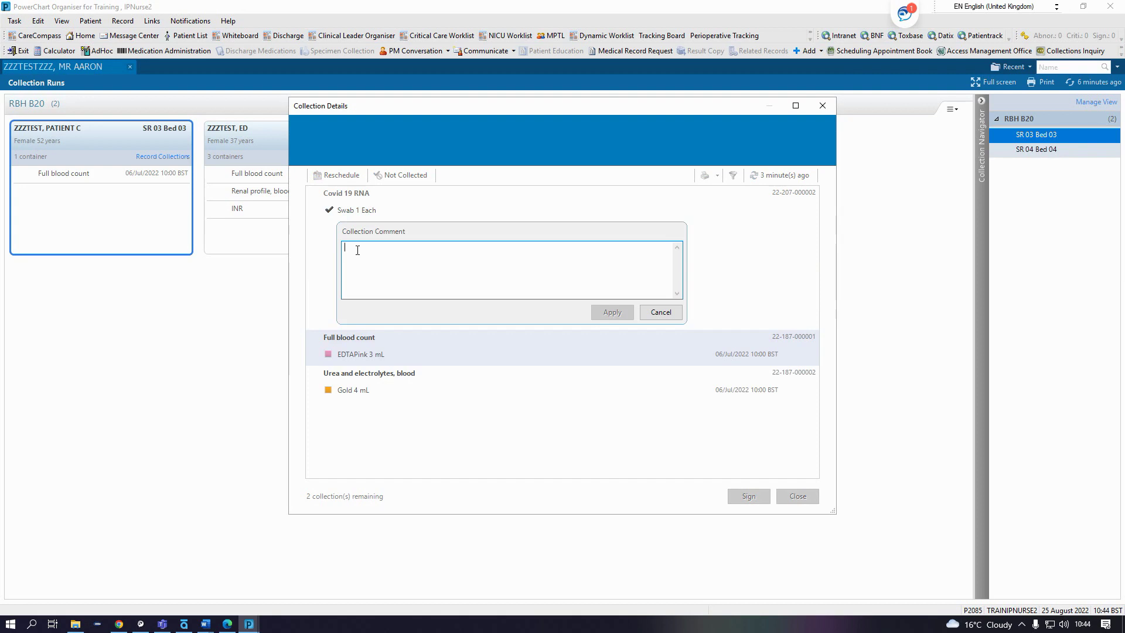
text(test)
click(596, 312)
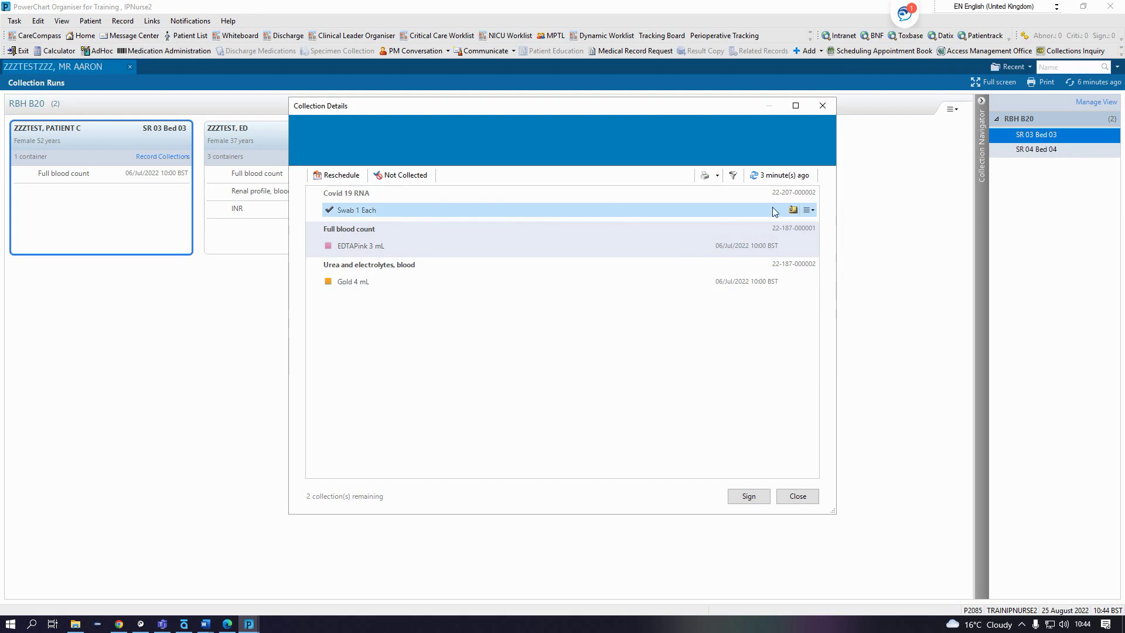
Step: Open the swab's Modify Date/Time editor for its collection date and time
mouse_move(793, 214)
click(810, 210)
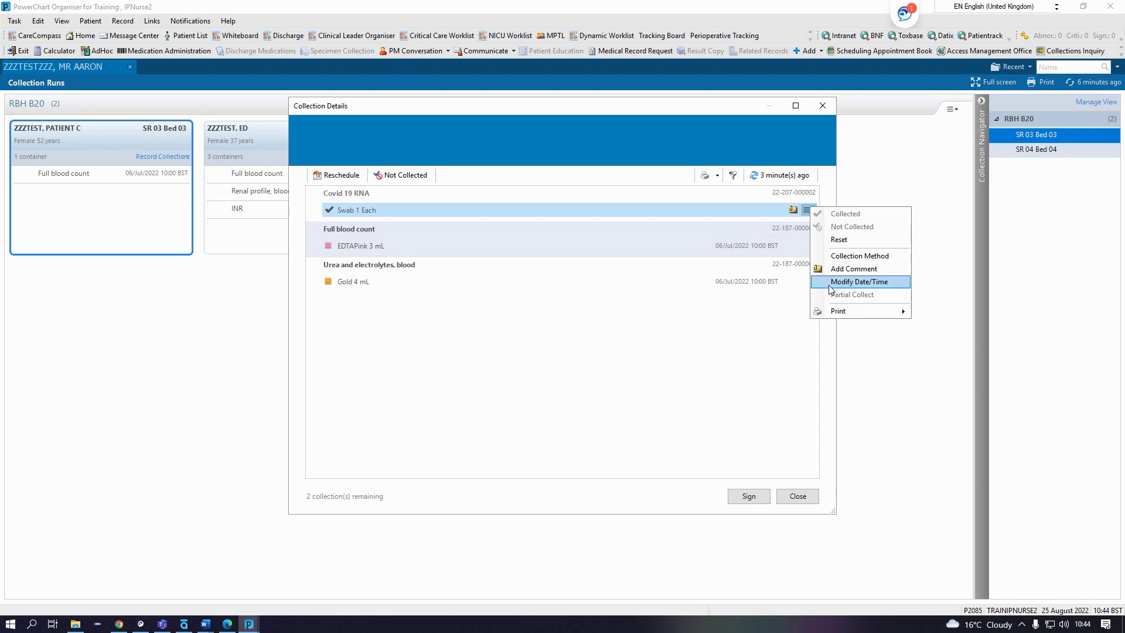
click(865, 282)
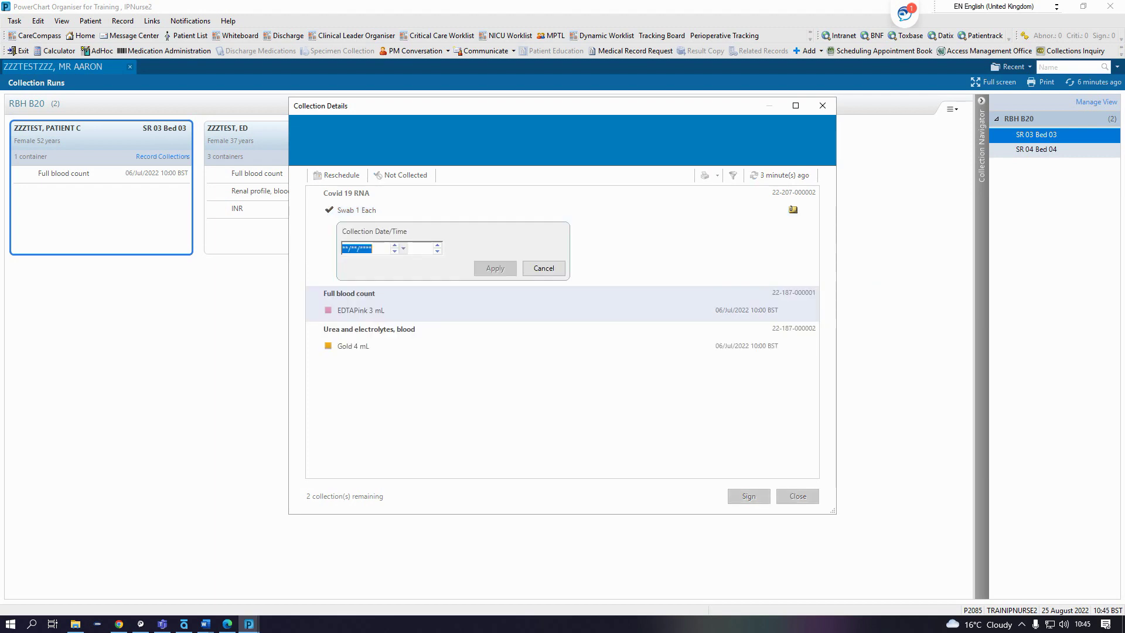